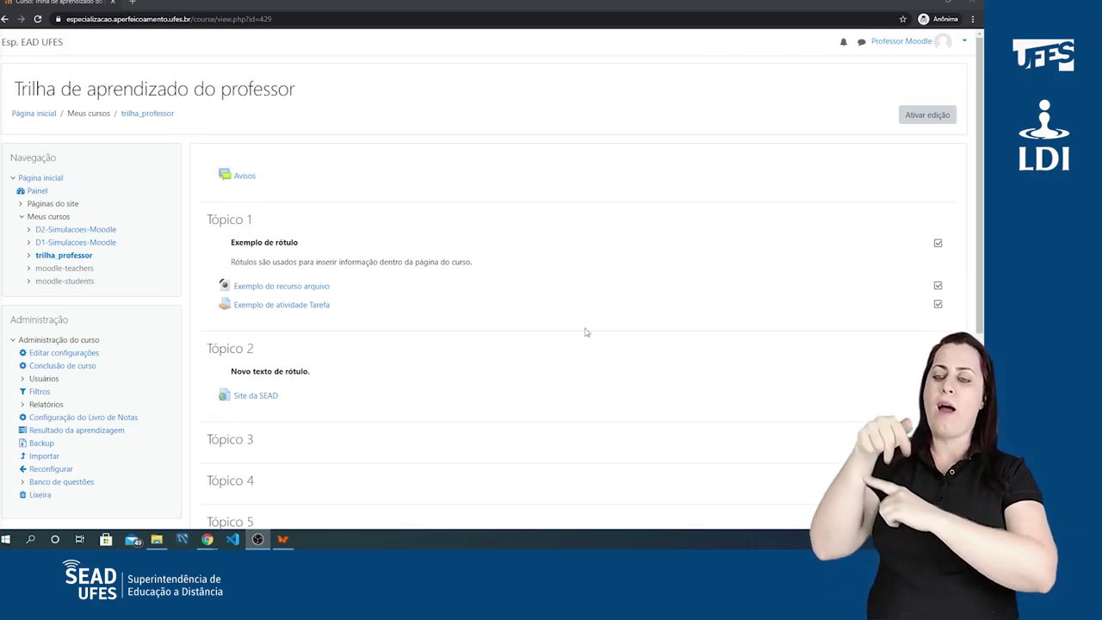
# - Turn on course editing and start adding an Arquivo resource to Tópico 2
pyautogui.click(932, 115)
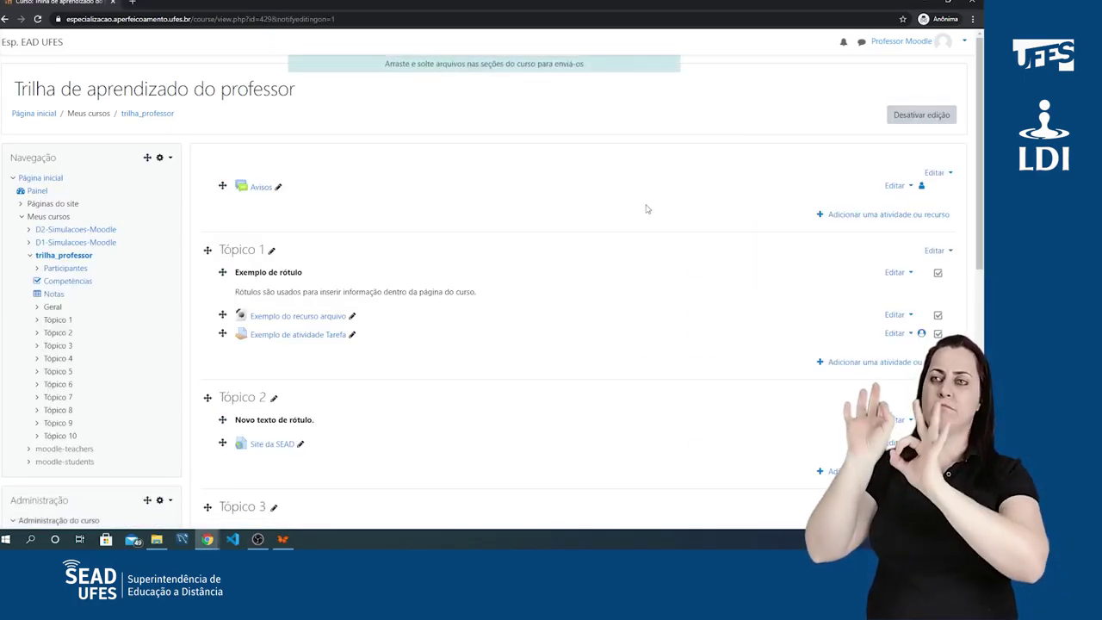
pyautogui.scroll(-1, 482, 293)
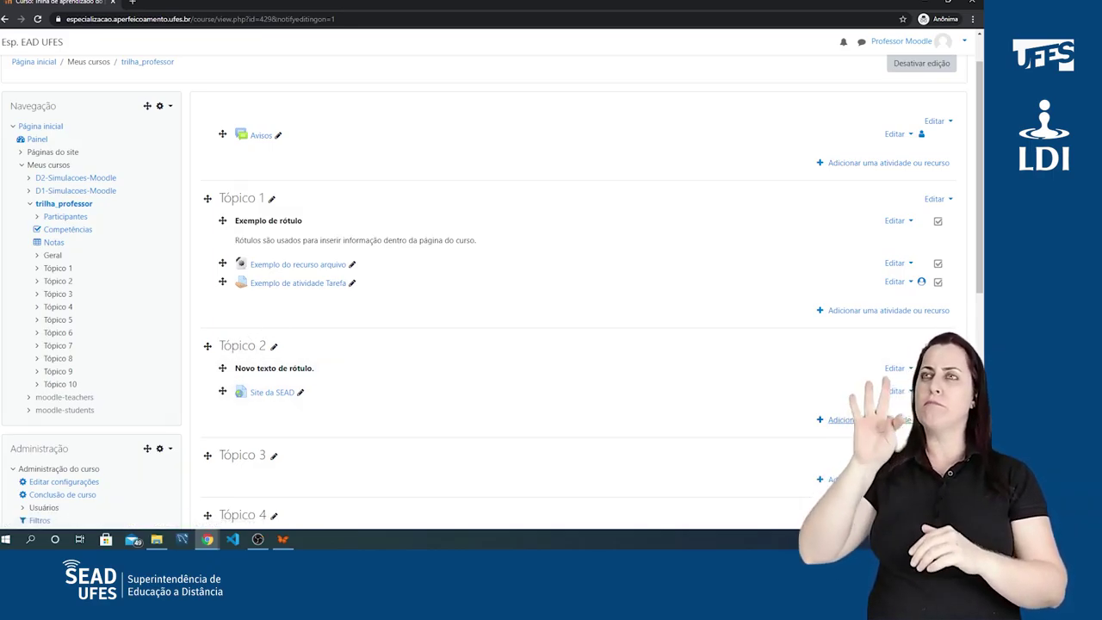
pyautogui.click(880, 425)
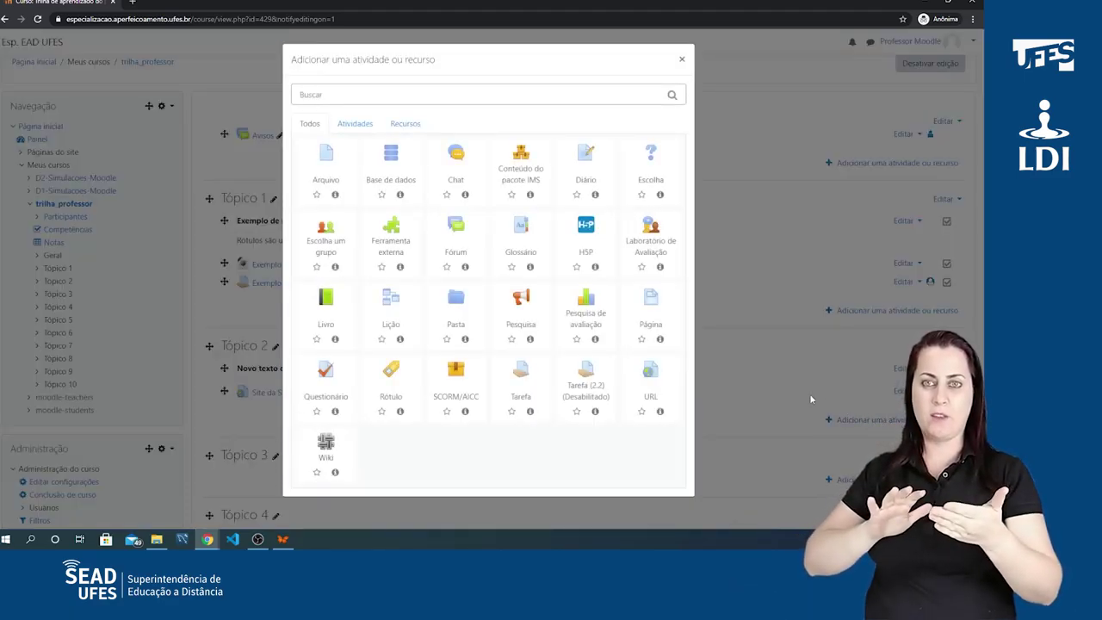
pyautogui.click(326, 168)
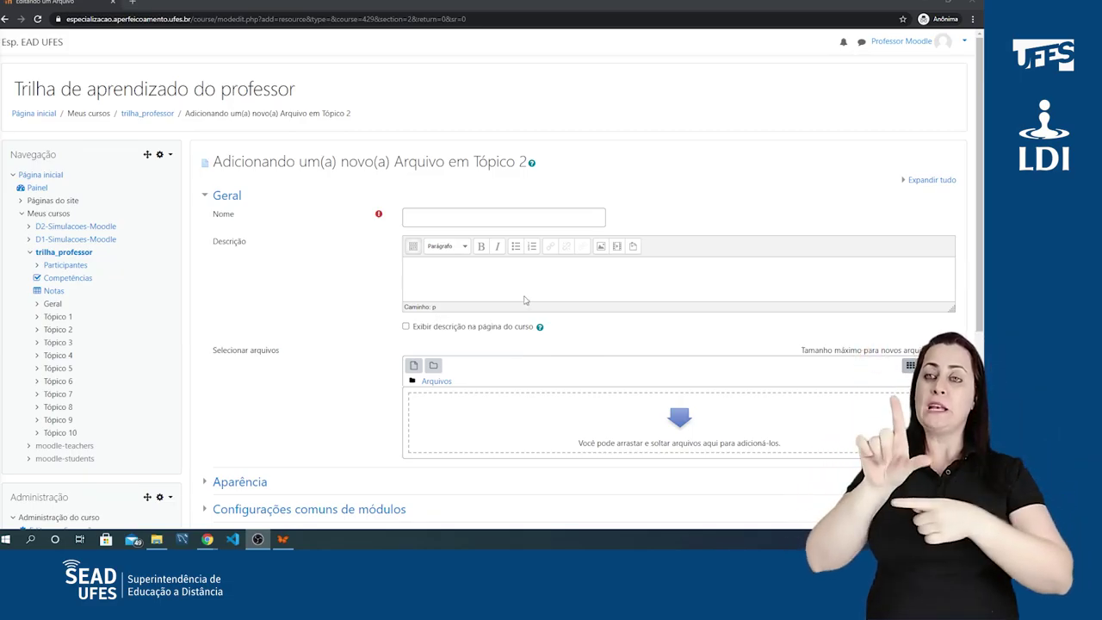
# - Set the new resource's Exibir appearance option to "Forçar o download"
pyautogui.click(212, 197)
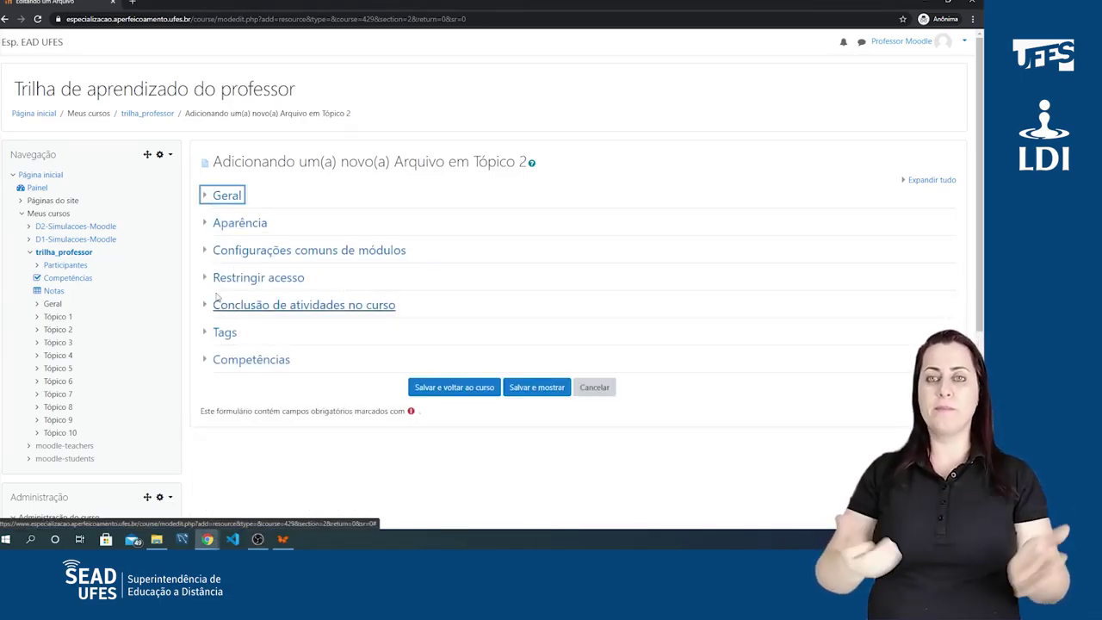
pyautogui.click(219, 223)
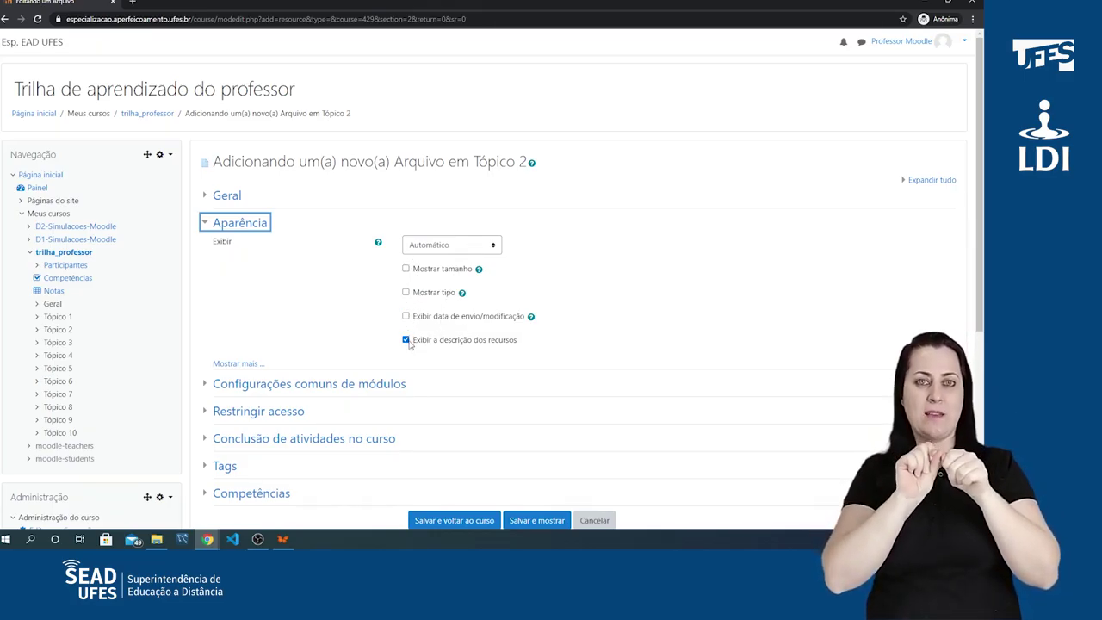
pyautogui.click(471, 247)
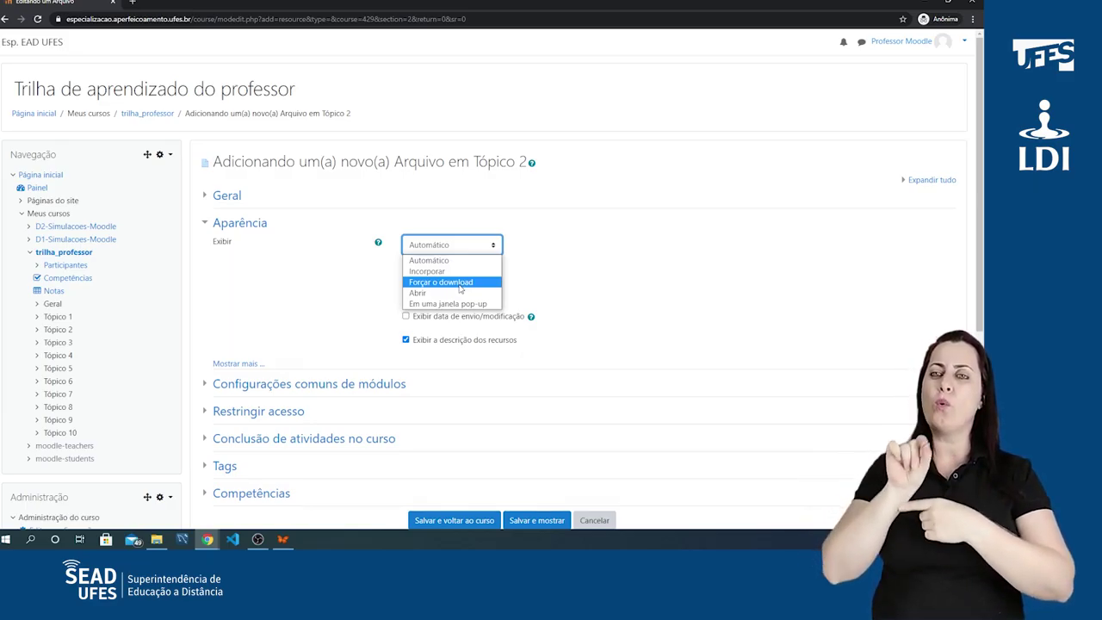
pyautogui.click(474, 283)
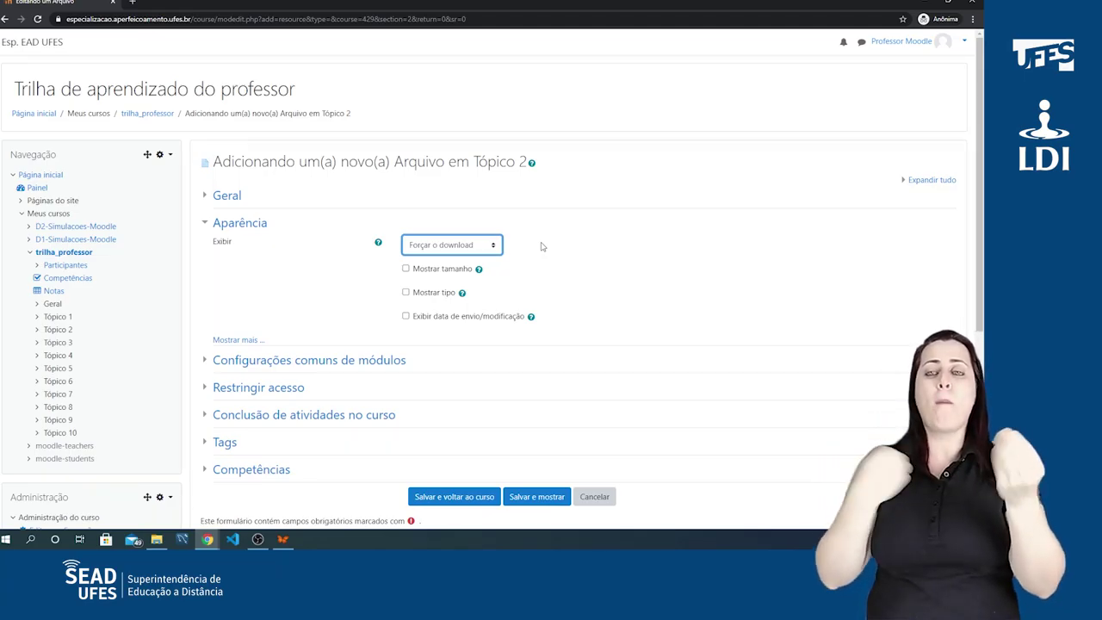
pyautogui.click(207, 224)
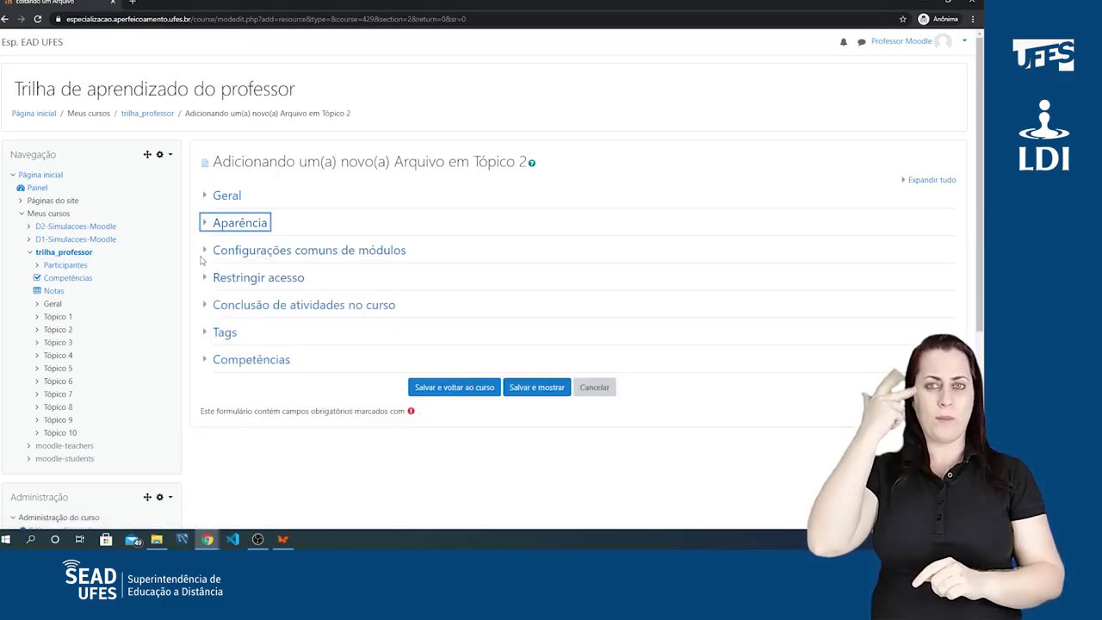
# - Set the resource's availability to "Mostrar na página do curso" in the common module settings
pyautogui.click(267, 250)
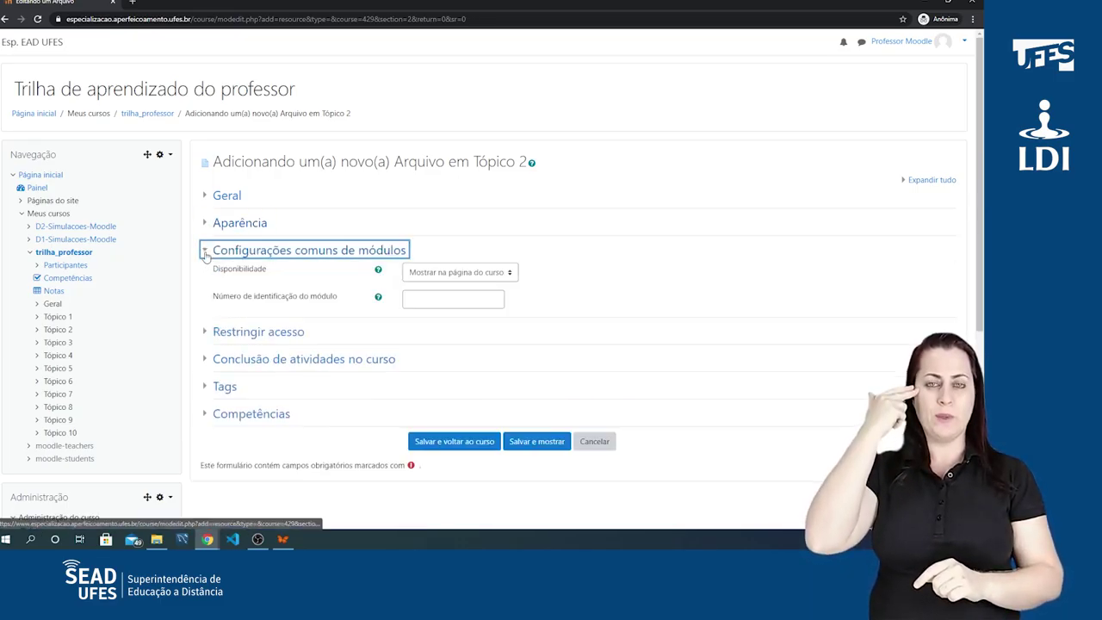
pyautogui.click(487, 274)
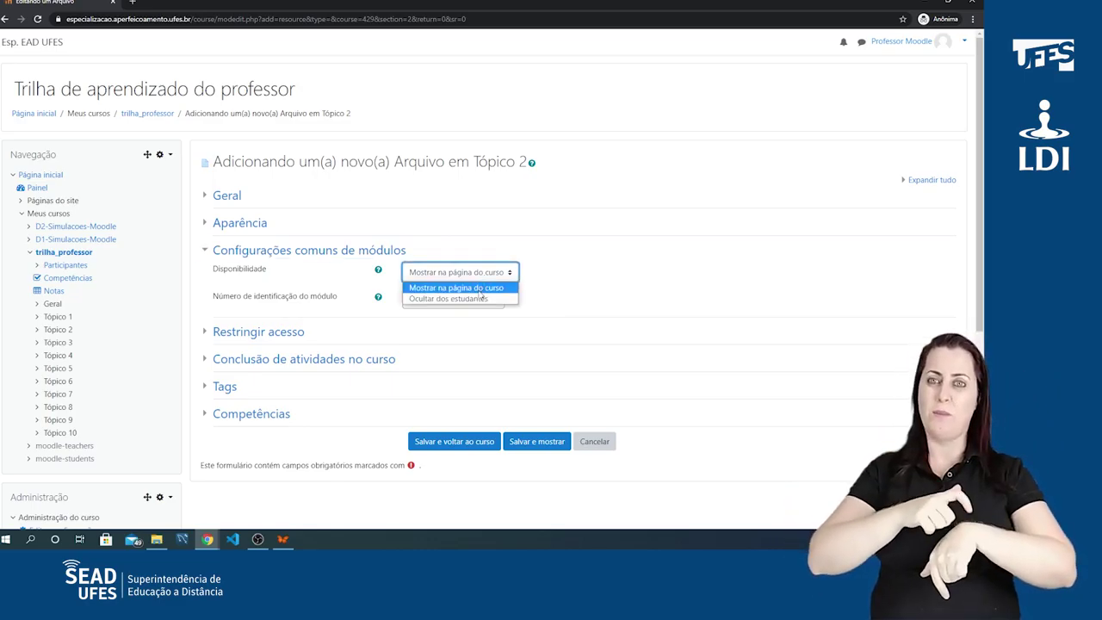
pyautogui.click(465, 288)
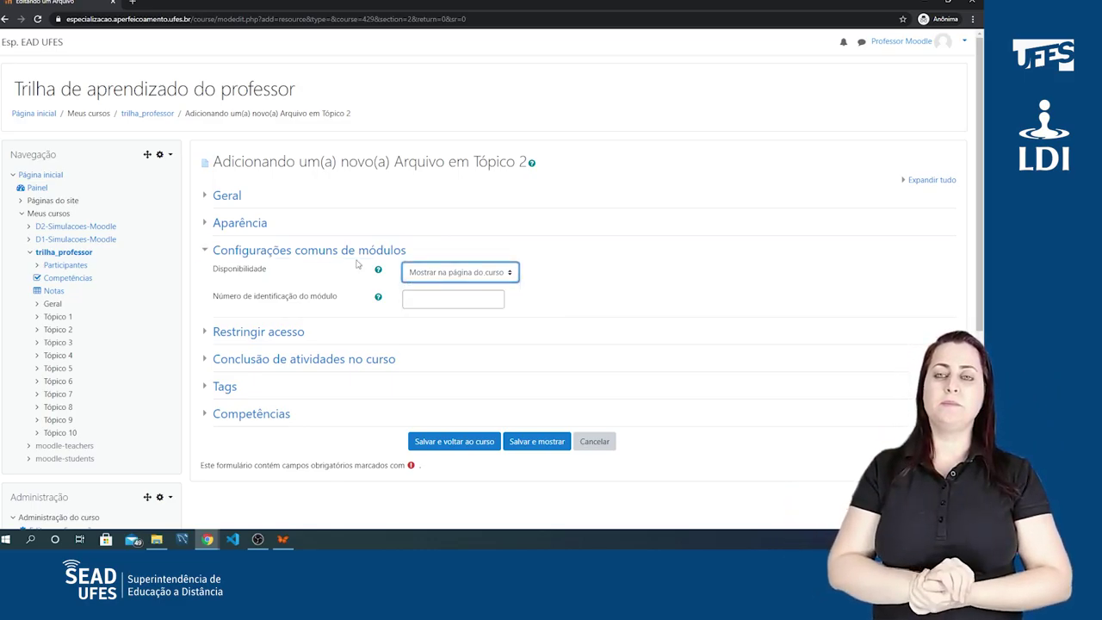
pyautogui.click(203, 252)
# - Examine the completion tracking options available for the resource under Conclusão de atividades no curso
pyautogui.click(203, 305)
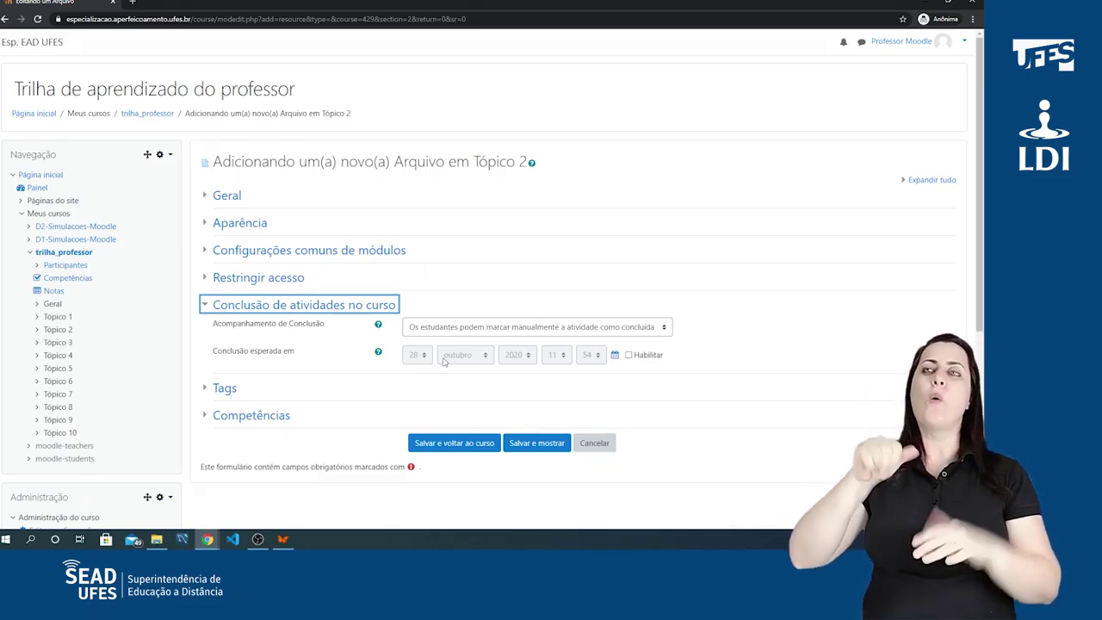
pyautogui.click(498, 329)
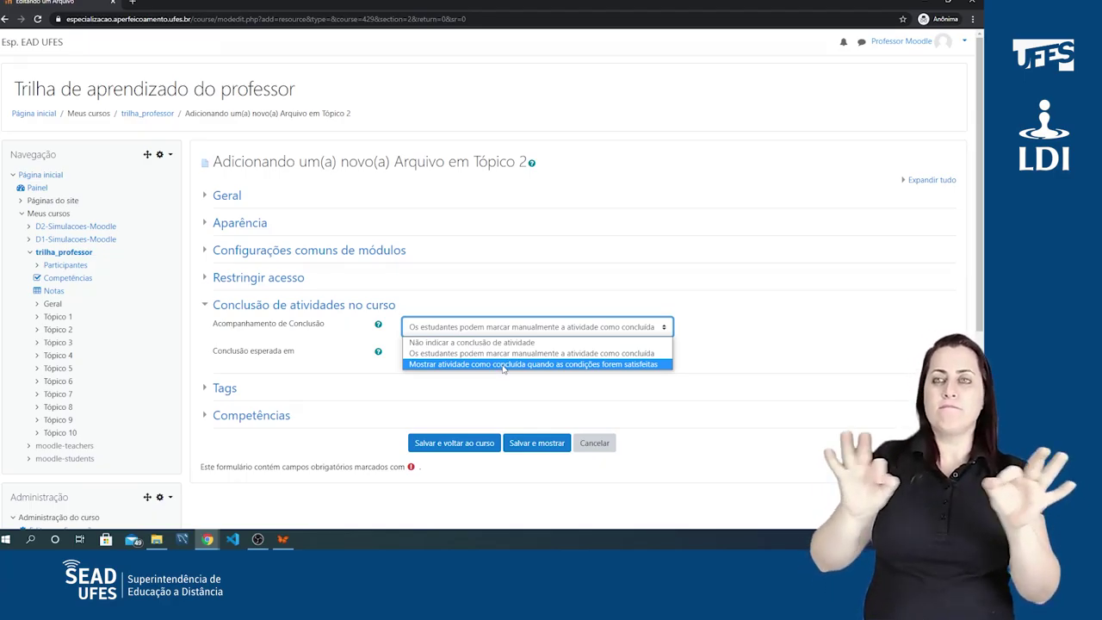
pyautogui.click(523, 328)
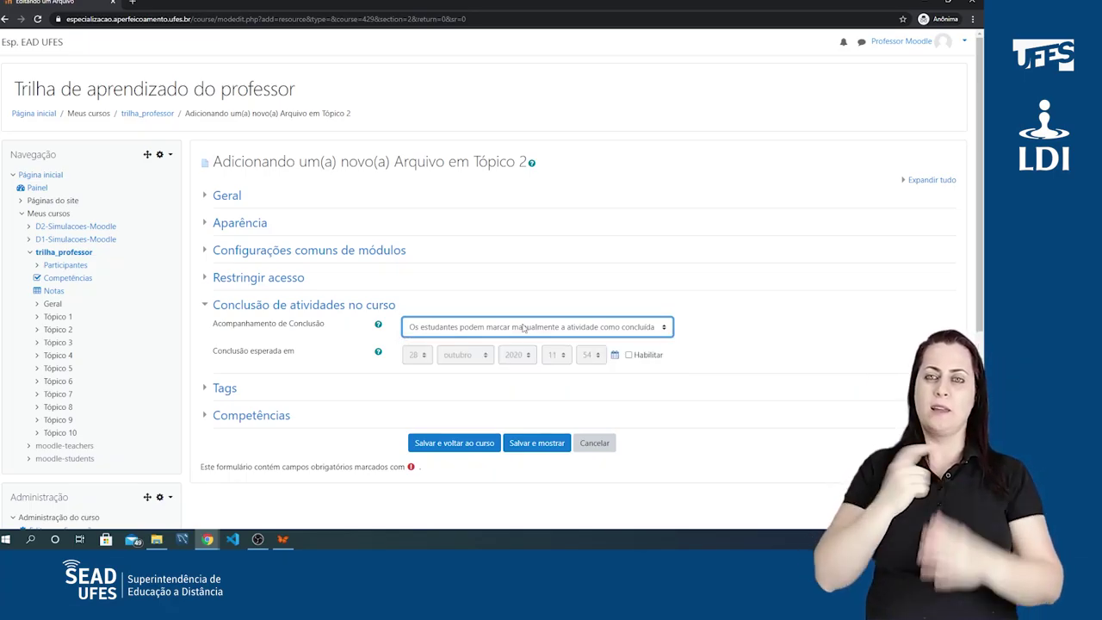
pyautogui.click(205, 308)
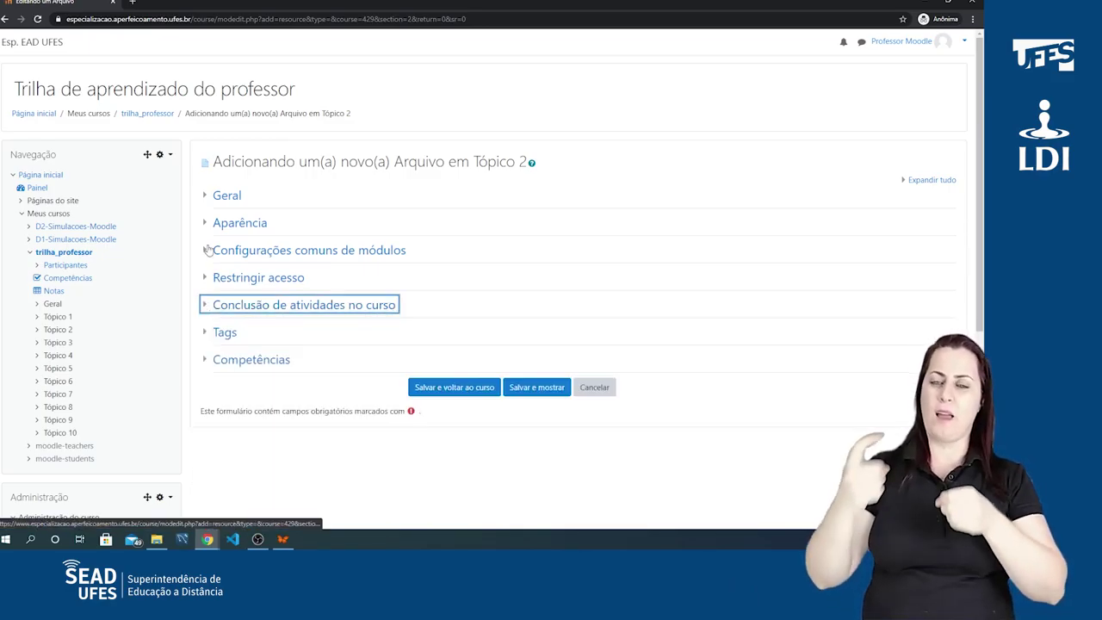
# - Name the resource "Imagem de um depósito" in its general settings
pyautogui.click(205, 196)
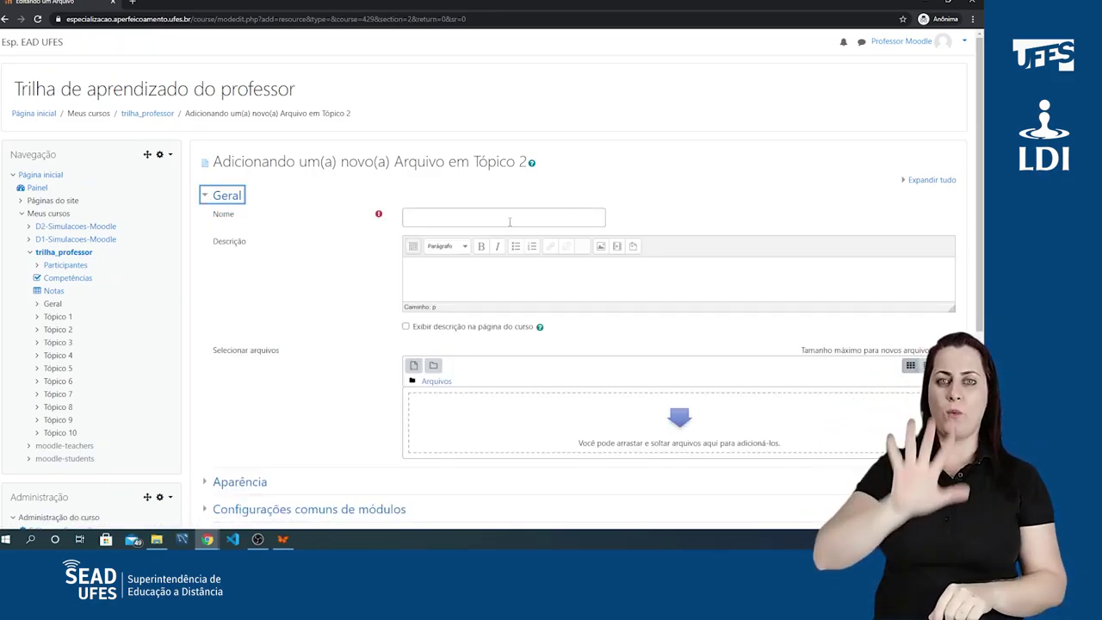
pyautogui.scroll(-1, 448, 183)
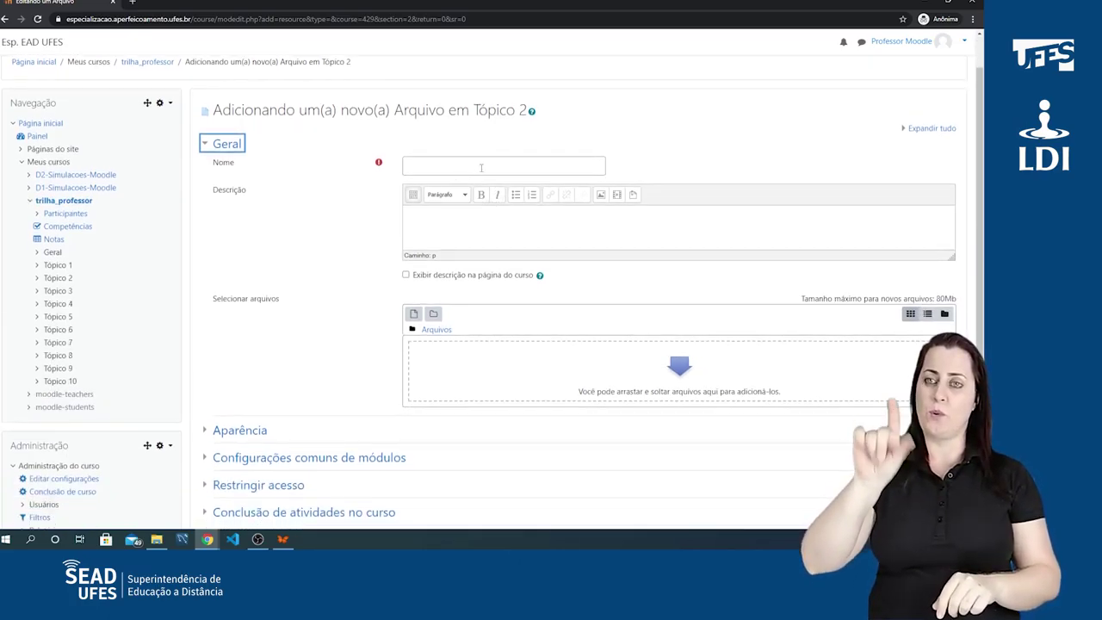
pyautogui.click(484, 166)
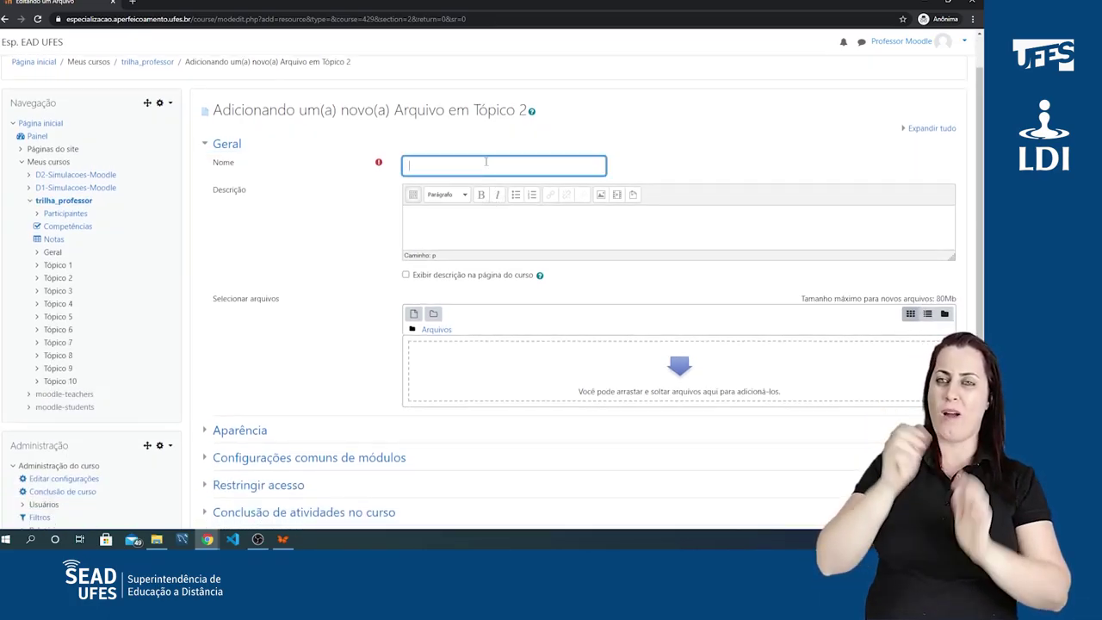
pyautogui.write('Imagem de um depósito')
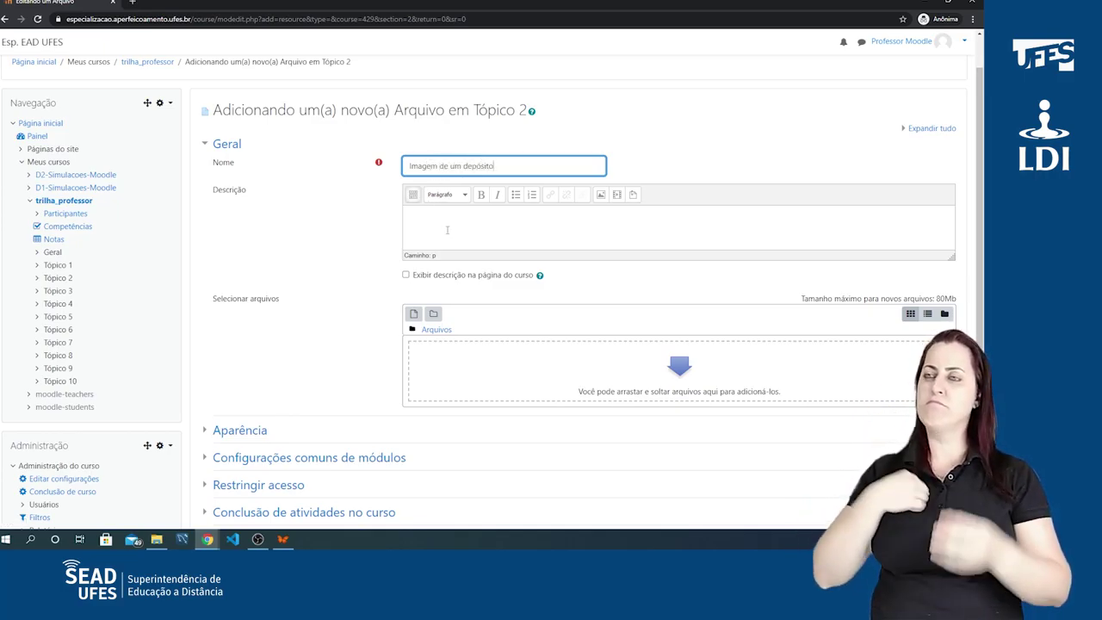
pyautogui.click(448, 225)
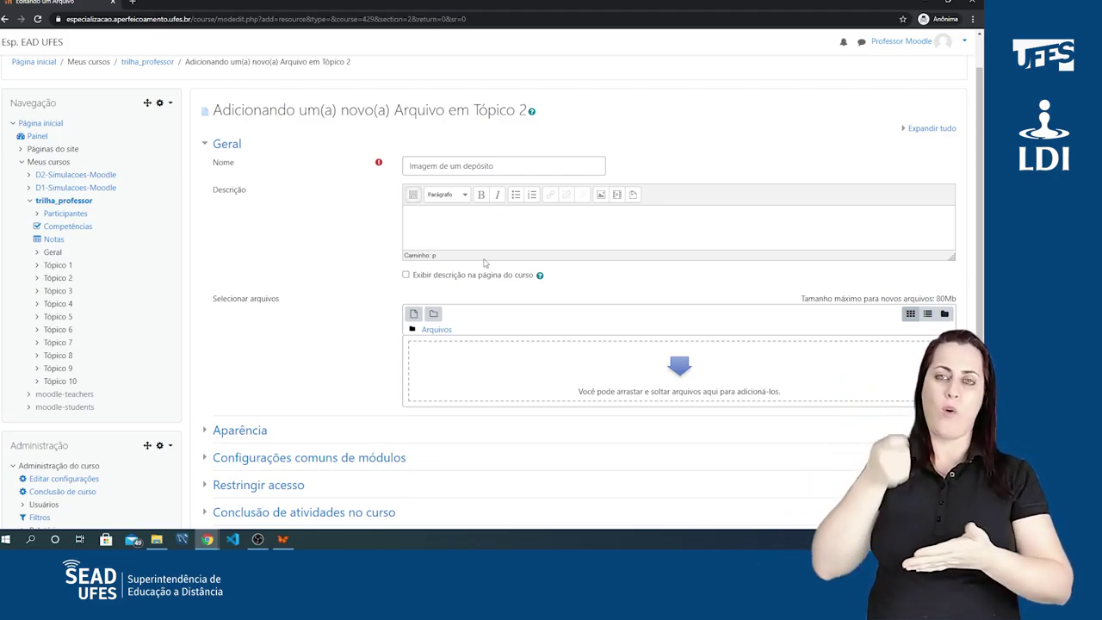
# - Upload the image cargo traffic.png from the Imagens folder as the resource's file
pyautogui.scroll(-1, 537, 255)
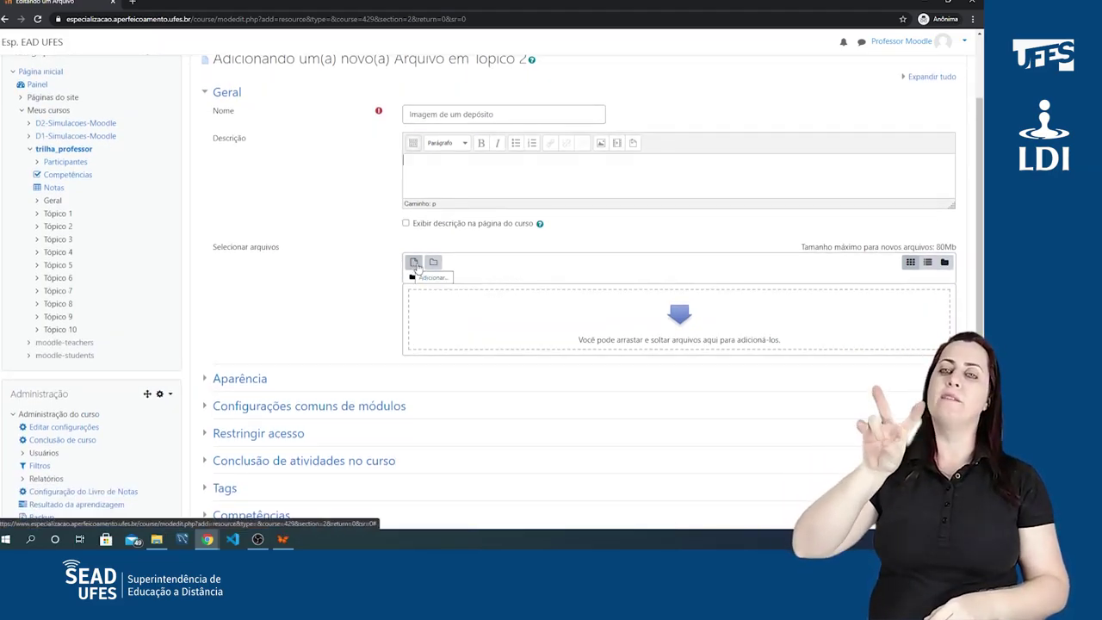
pyautogui.click(414, 263)
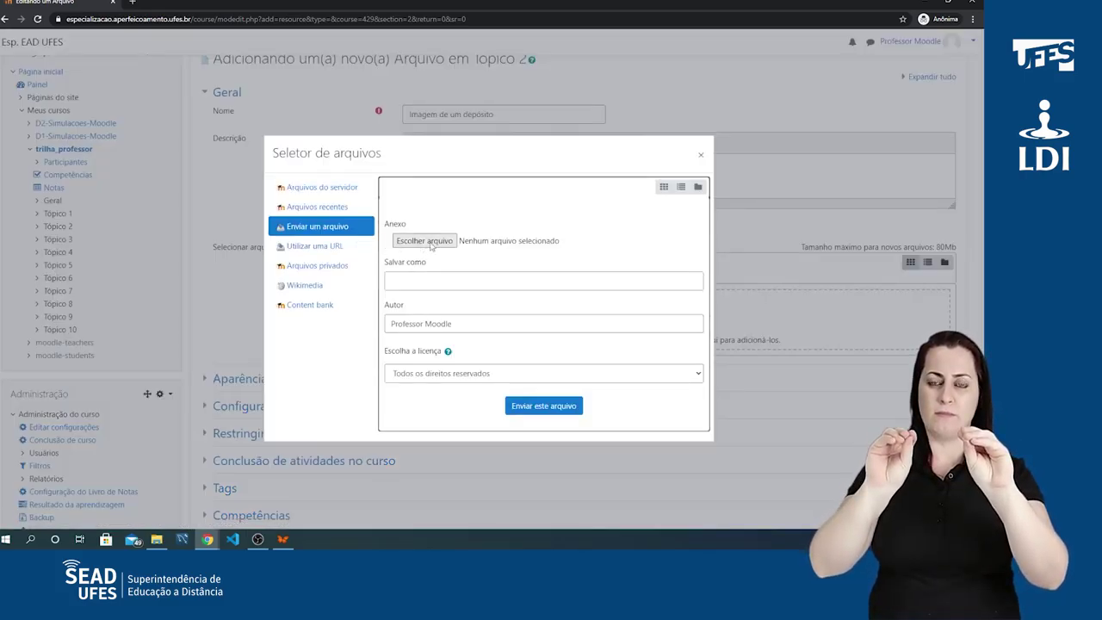
pyautogui.click(424, 241)
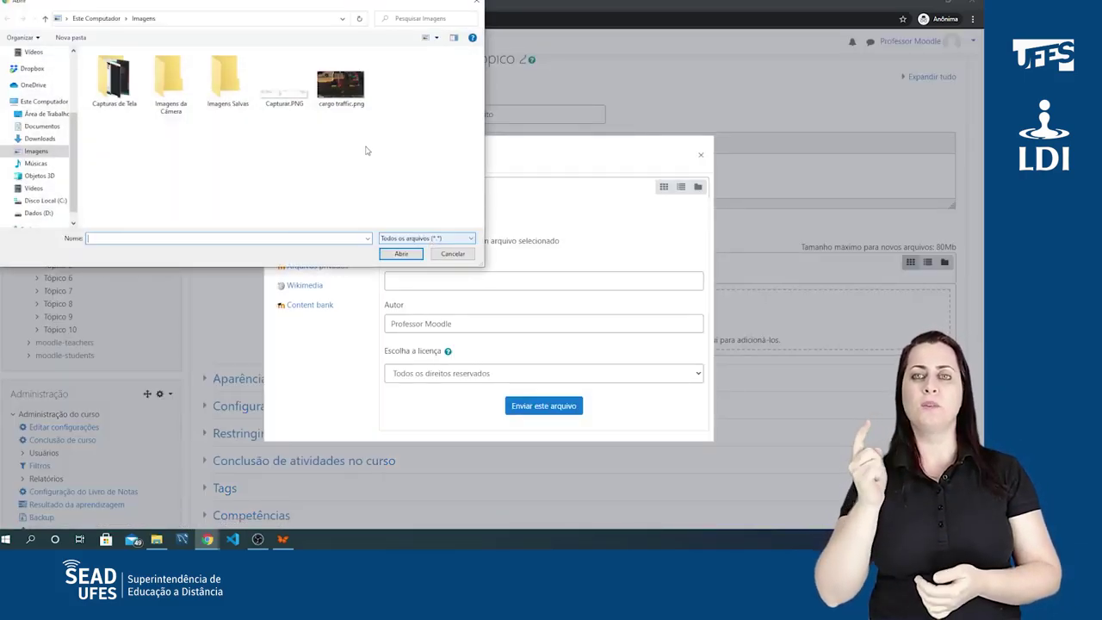
pyautogui.click(347, 88)
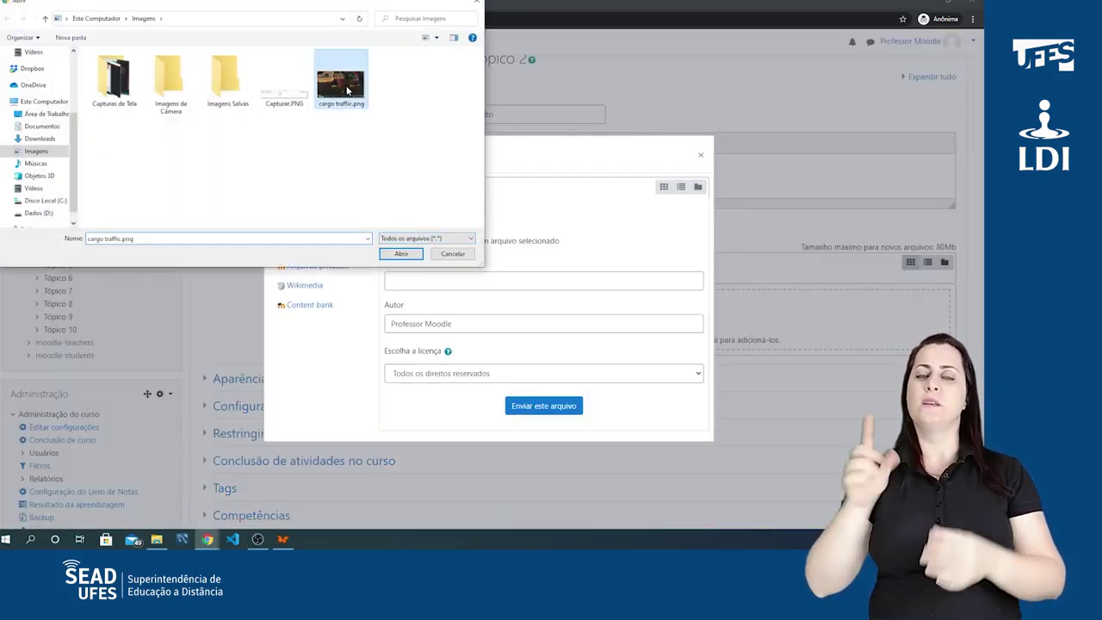
pyautogui.click(406, 256)
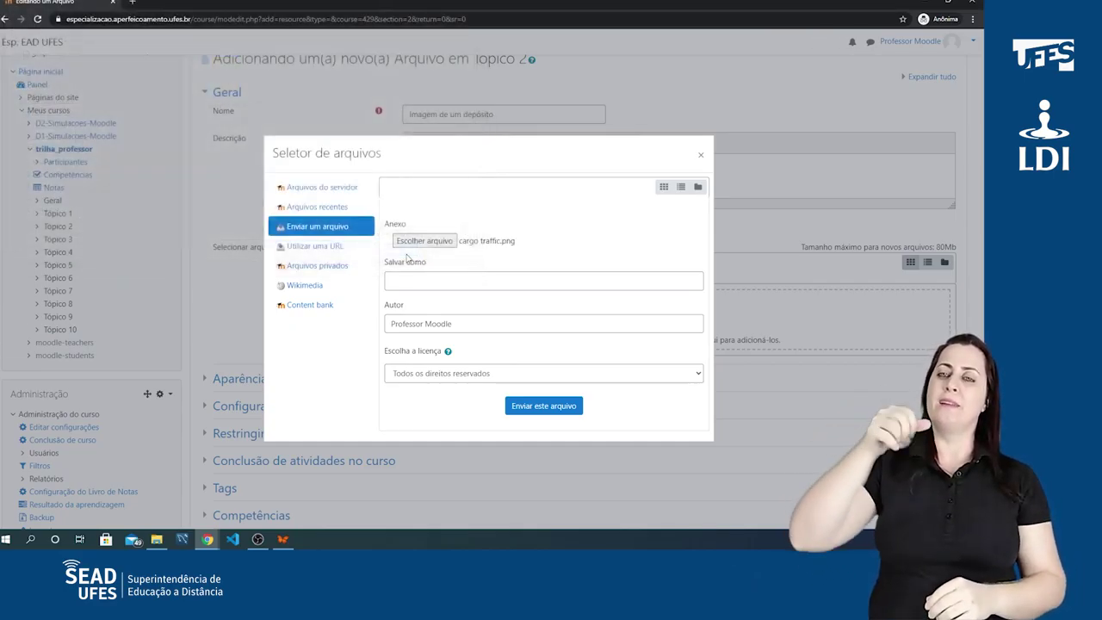
pyautogui.click(534, 413)
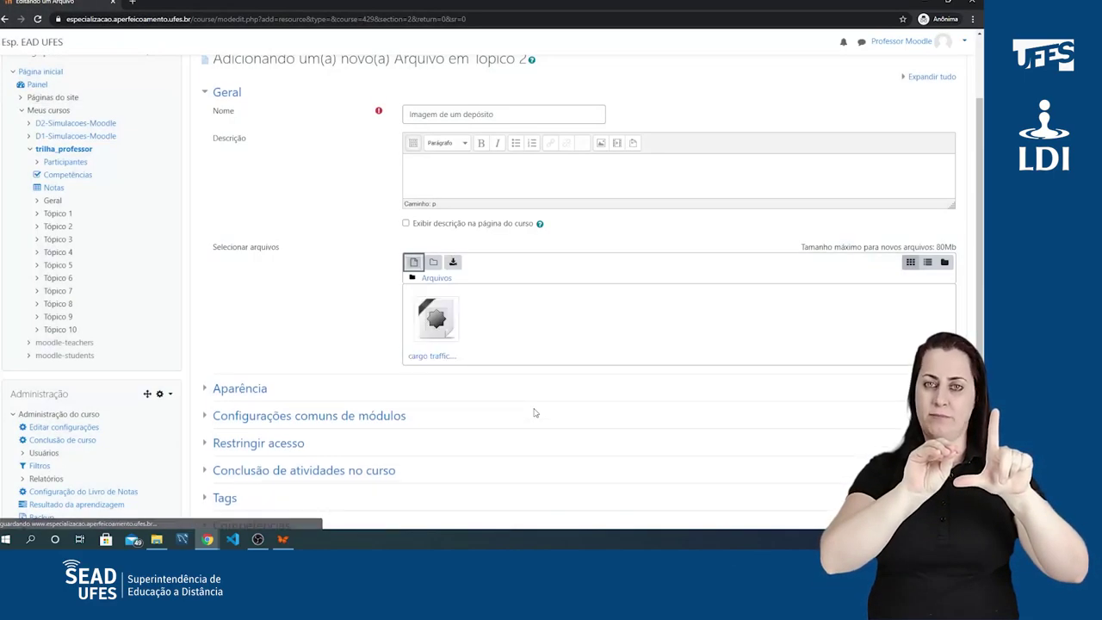
# - Change the resource's name to "Novo recurso do tipo arquivo." and save it, returning to the course
pyautogui.moveTo(519, 111); pyautogui.dragTo(360, 113)
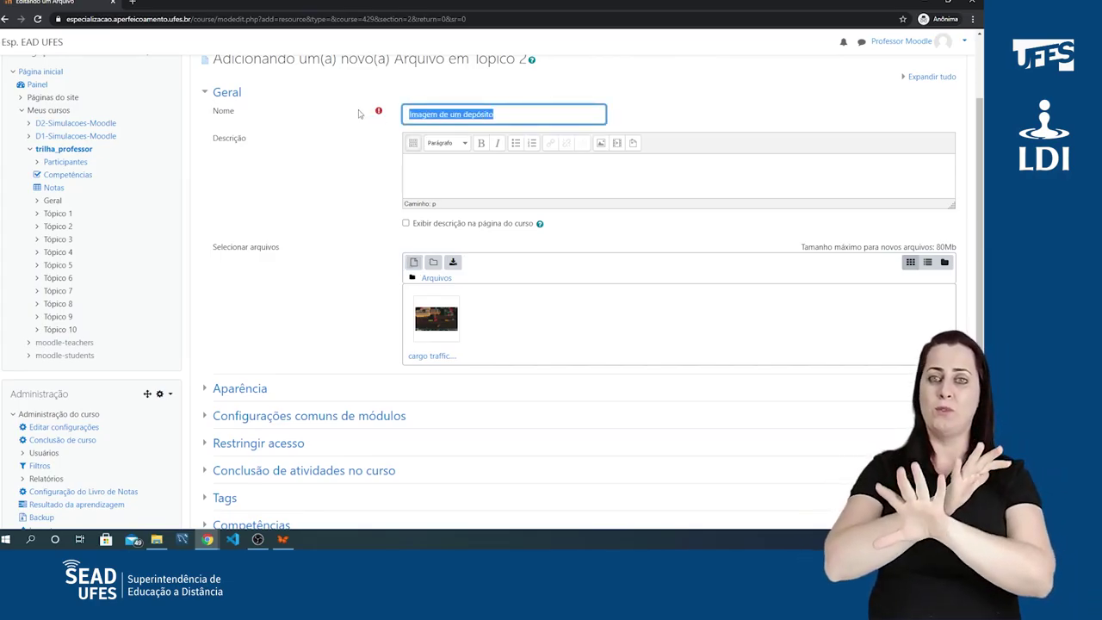
pyautogui.write('ovo recurso do tipo arquivo')
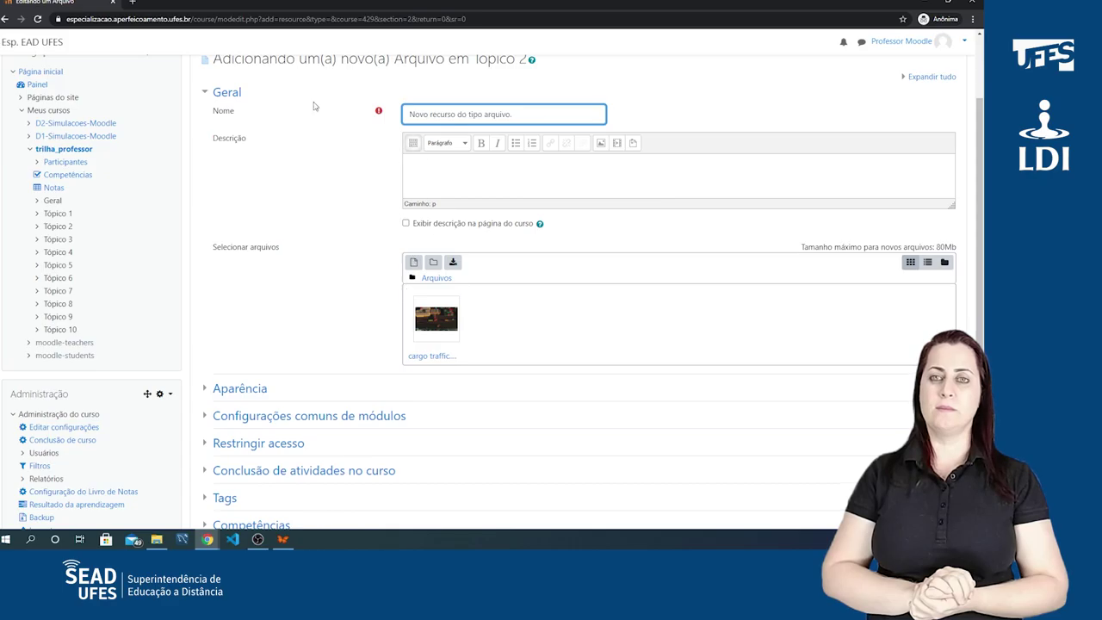
pyautogui.click(209, 94)
pyautogui.click(215, 122)
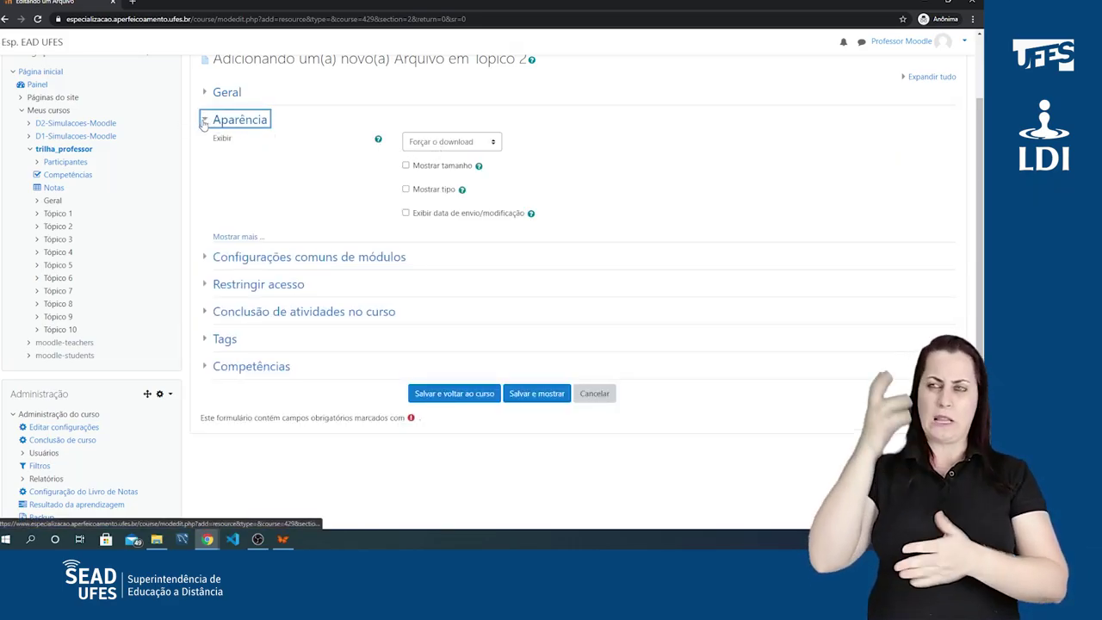
pyautogui.press('Return')
pyautogui.click(462, 290)
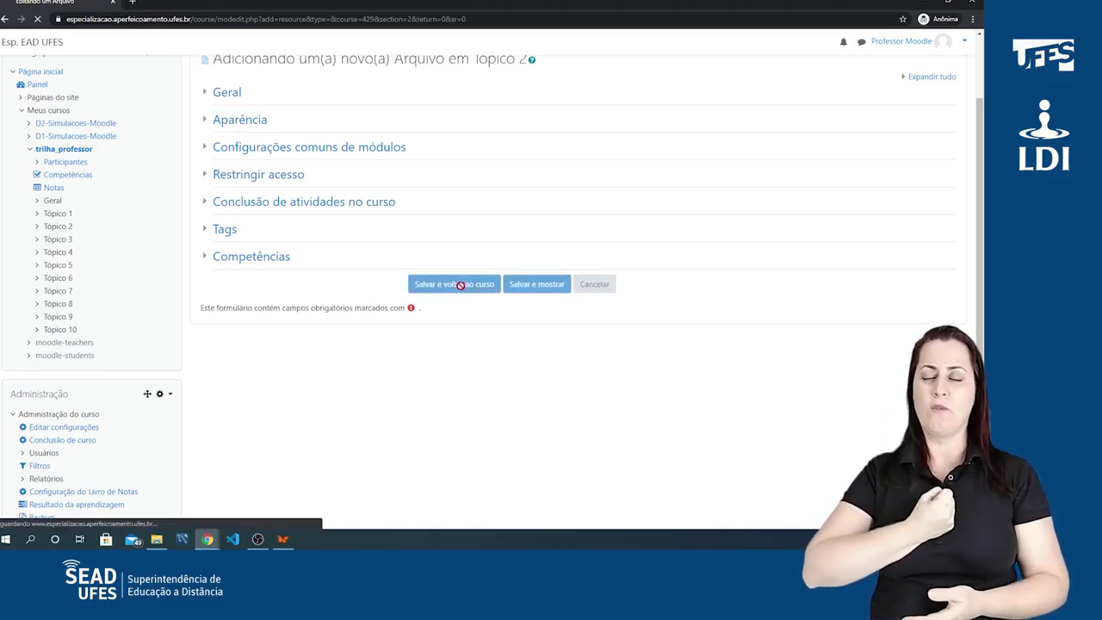
# - Check the new file resource in Tópico 2 and turn off course editing
pyautogui.scroll(2, 458, 280)
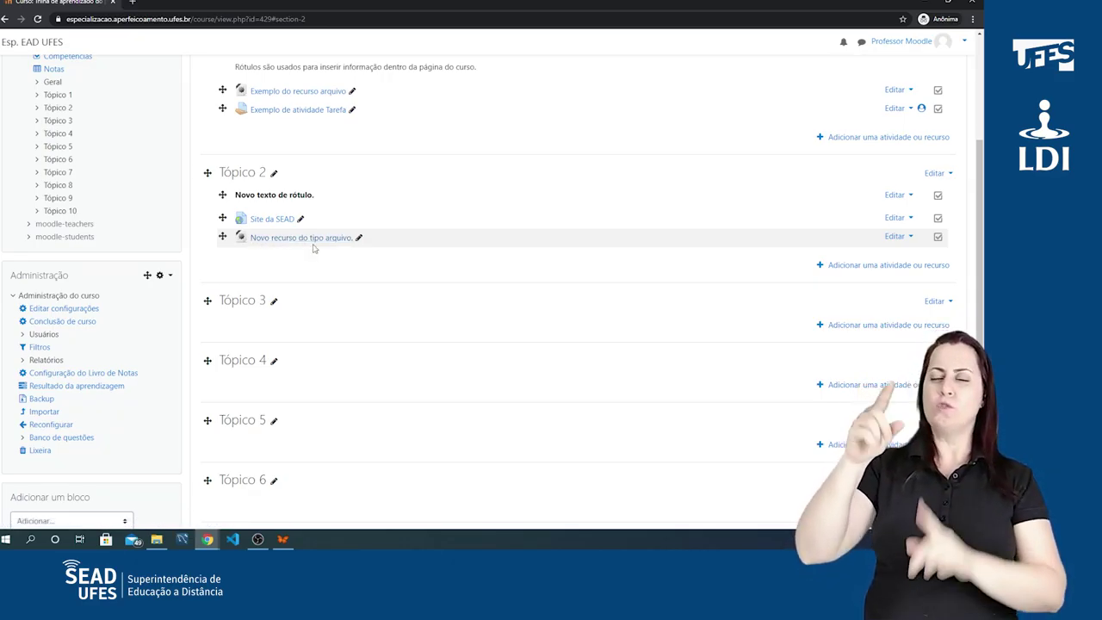
pyautogui.scroll(4, 314, 248)
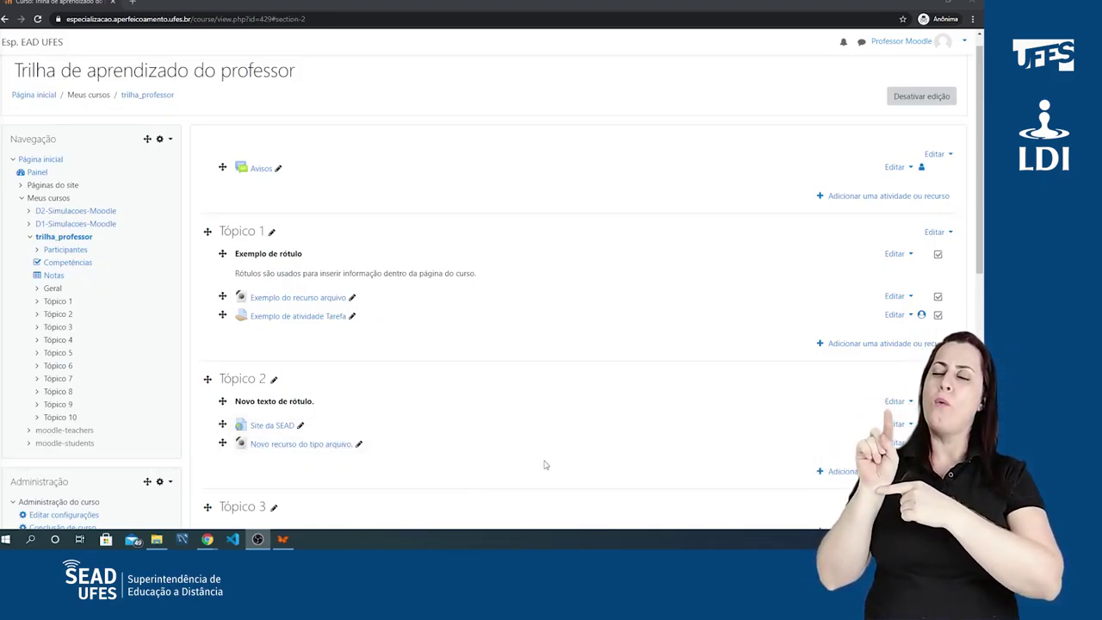
pyautogui.click(922, 97)
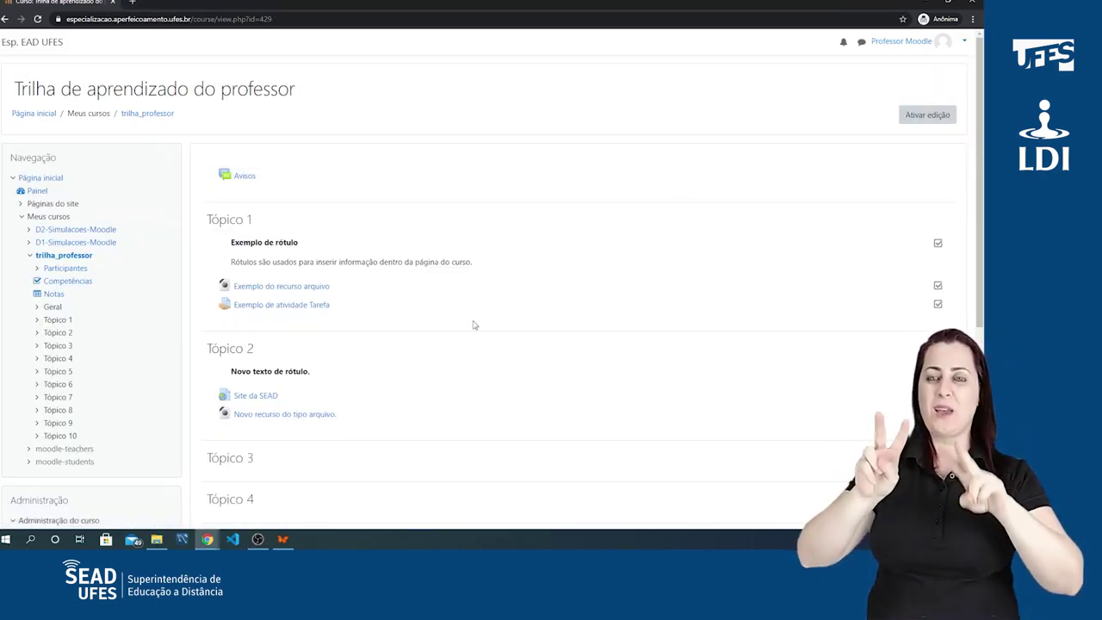